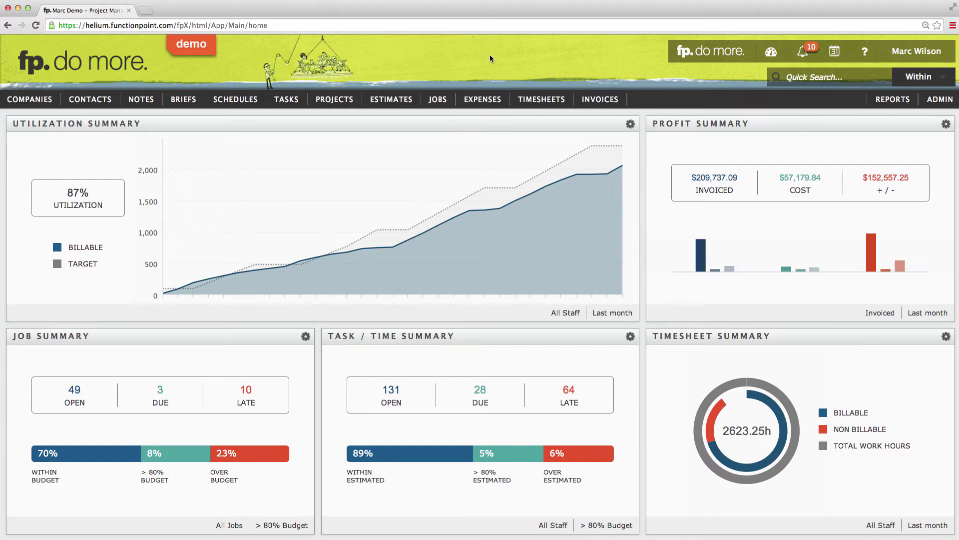
Open the Northshore Auto Group Retainer project and display its job financials.
mouse_move(334, 99)
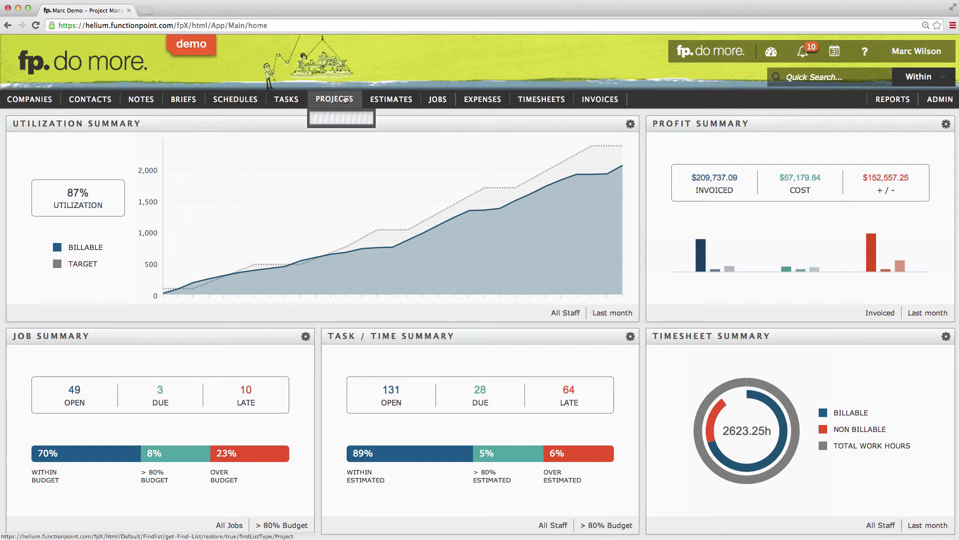
mouse_move(342, 138)
click(391, 143)
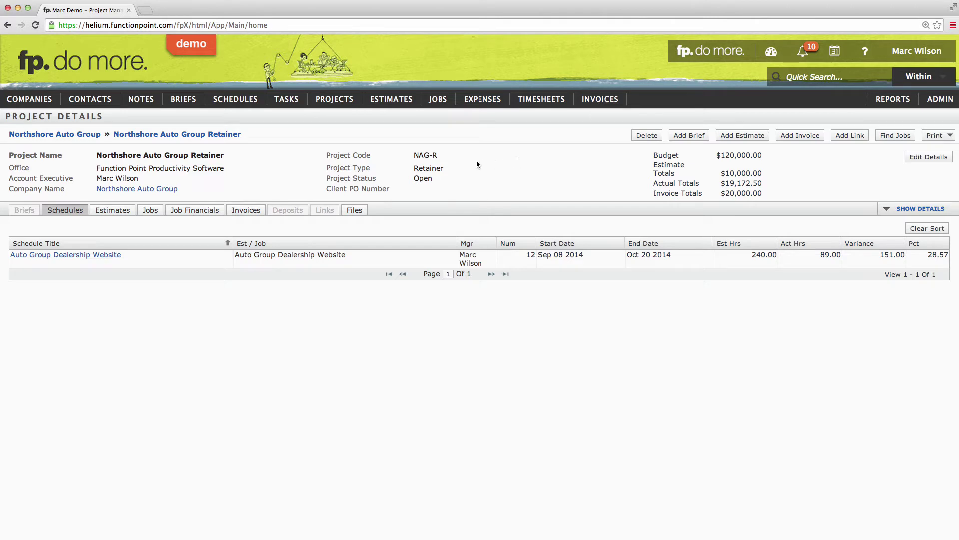
click(205, 210)
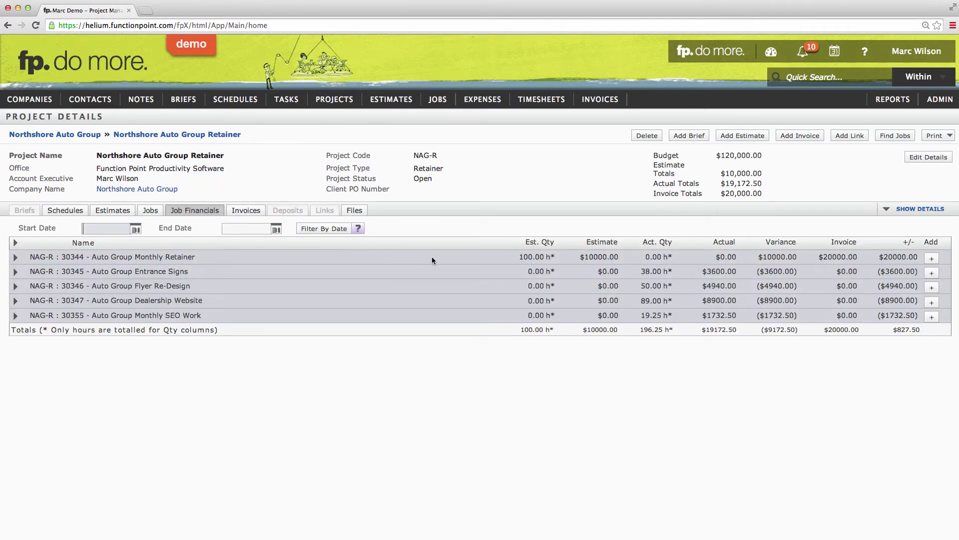
Examine the Auto Group Monthly Retainer's estimated hours and amount alongside the project's overall budget.
drag(518, 258, 595, 256)
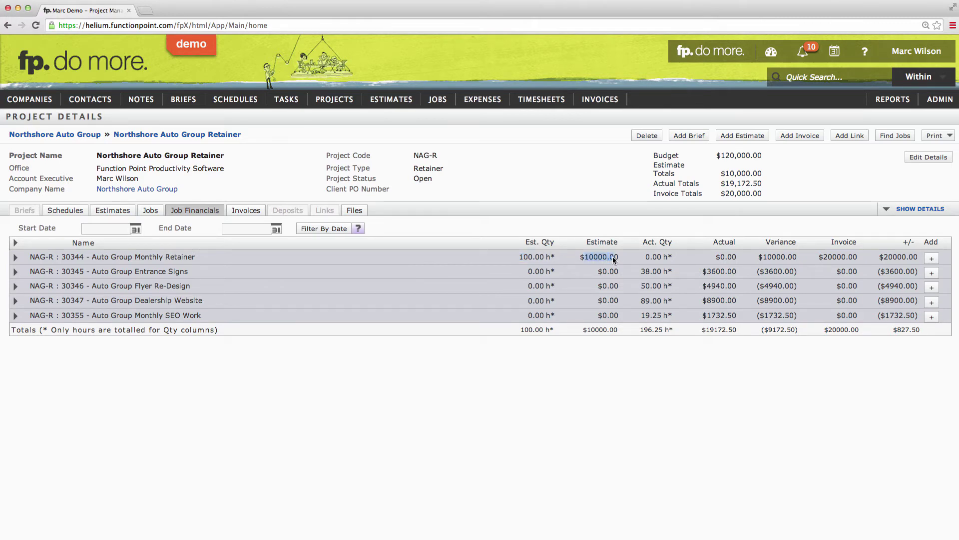
click(613, 256)
click(774, 156)
key(Tab)
click(624, 260)
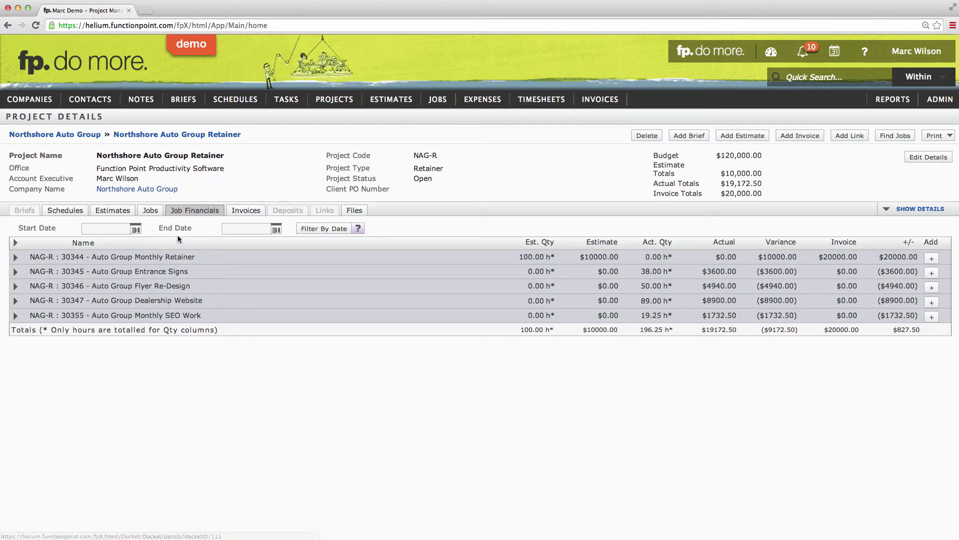
Check the project's job list and the service breakdown of the Auto Group Entrance Signs job in the job financials.
click(153, 212)
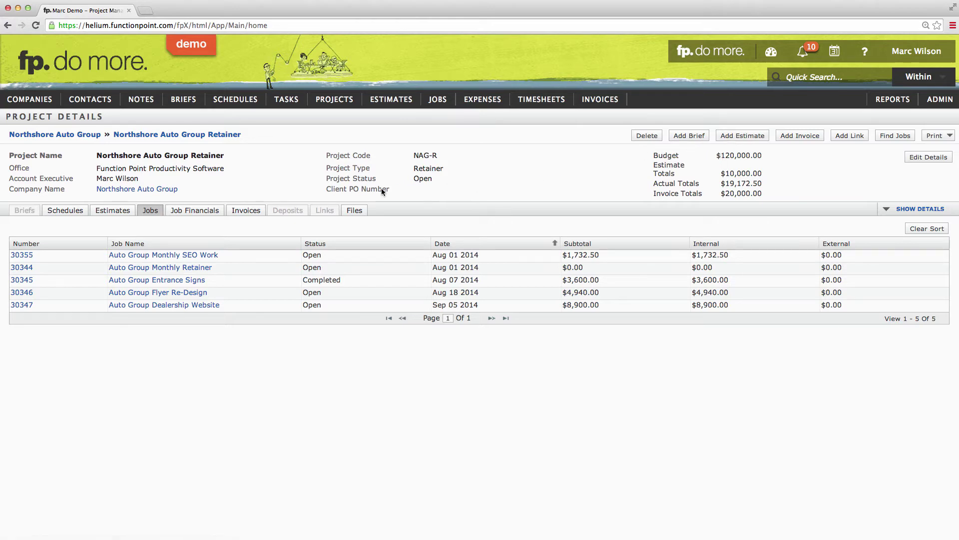
click(205, 213)
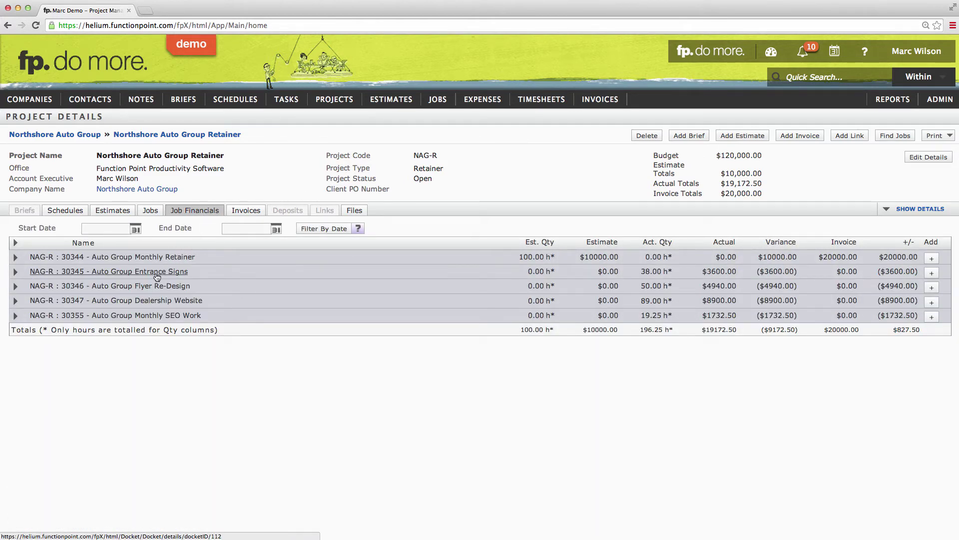
click(15, 272)
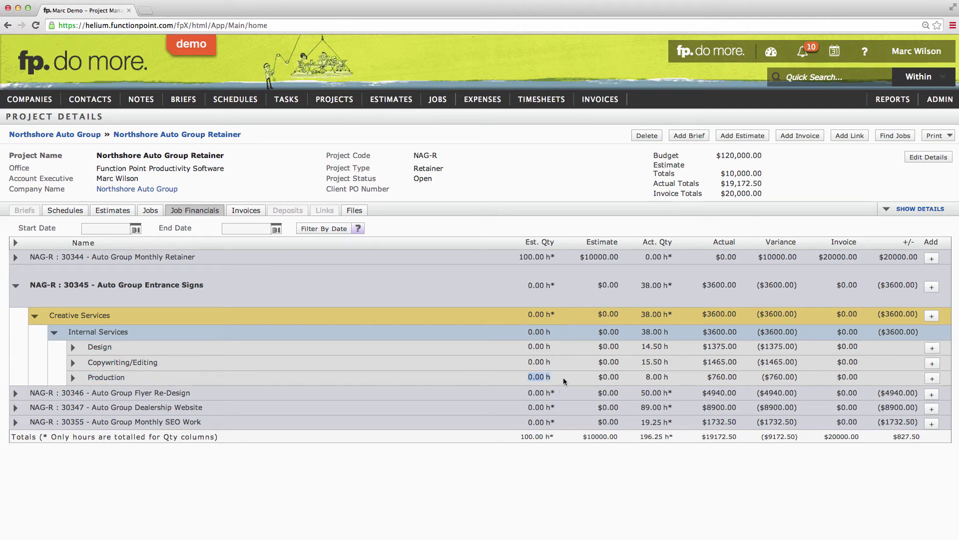
double_click(603, 379)
click(577, 258)
click(621, 272)
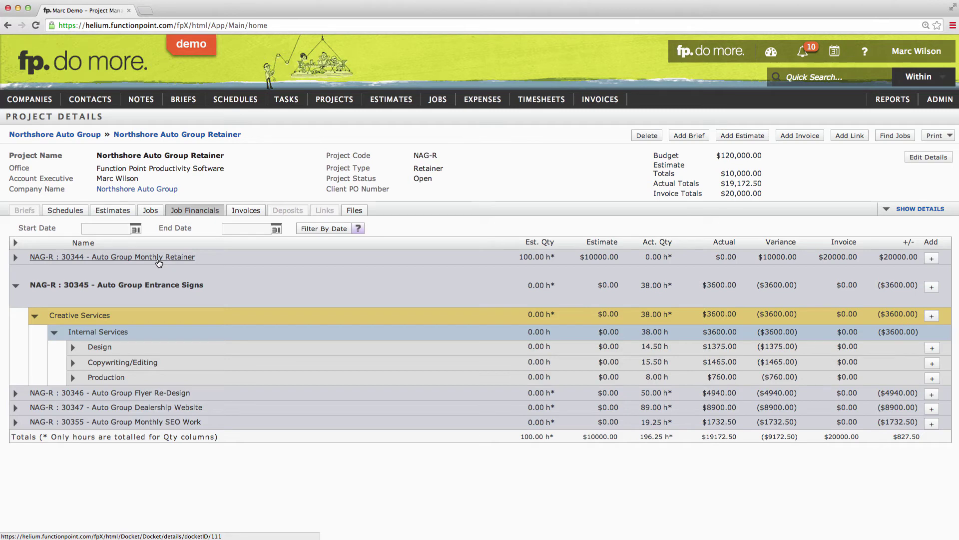
click(54, 292)
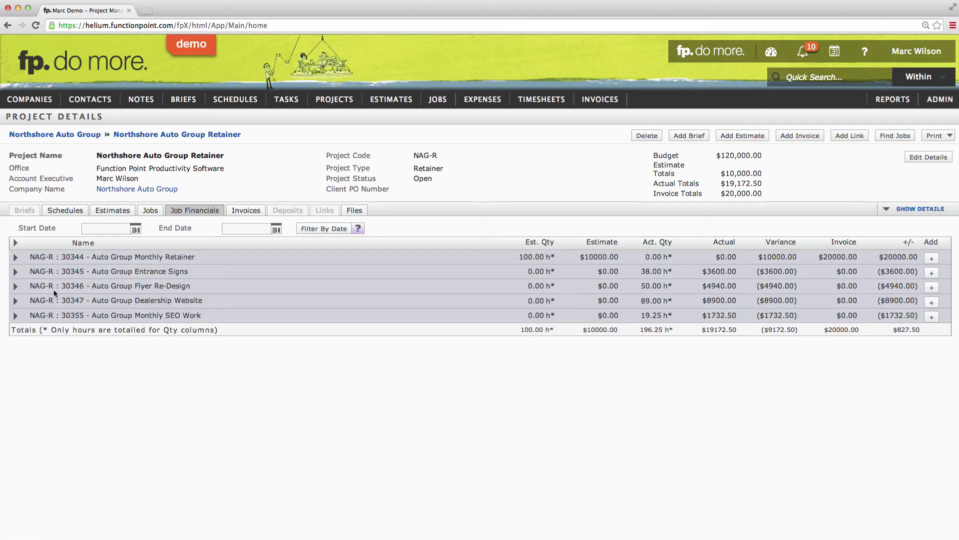
Review the estimated hours of the individual jobs, along with the project's schedules and invoices.
drag(518, 271, 560, 286)
click(67, 210)
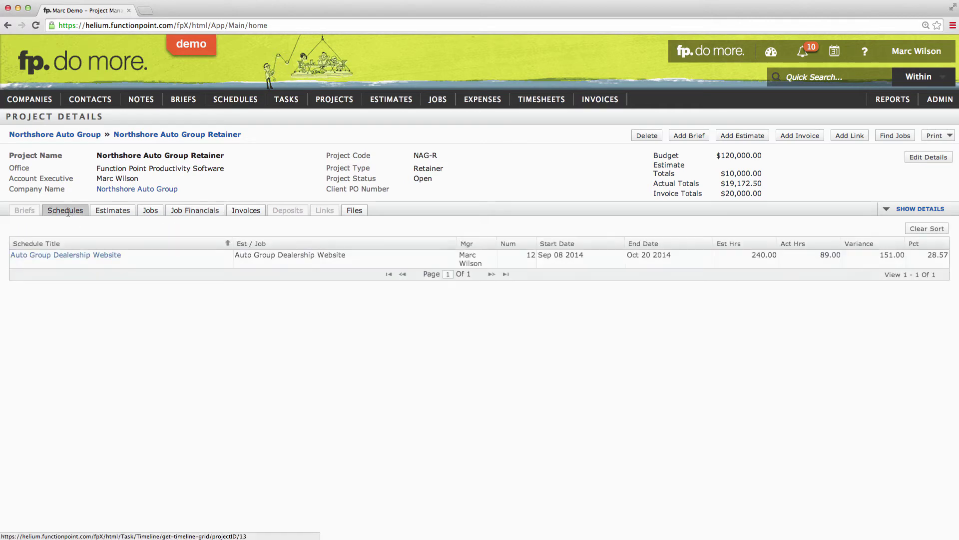
click(78, 256)
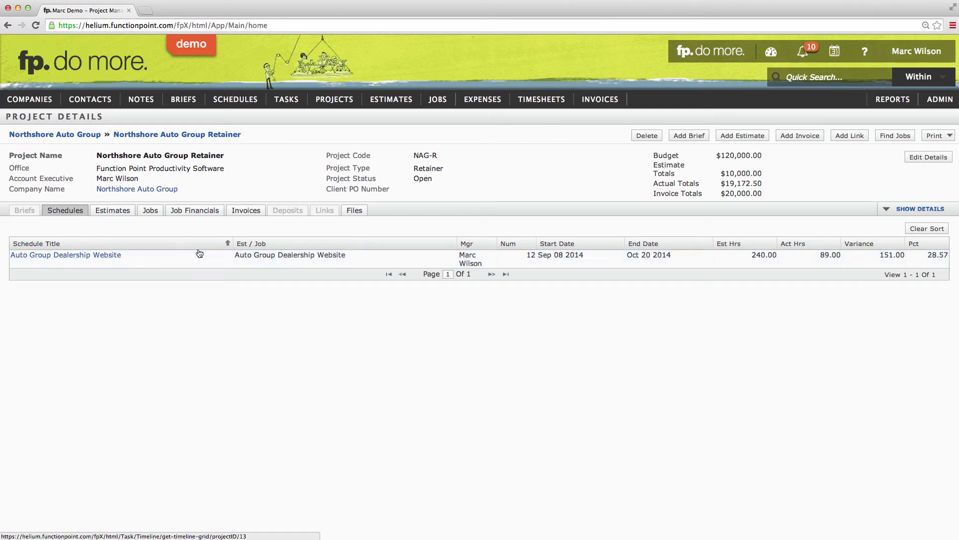
click(249, 213)
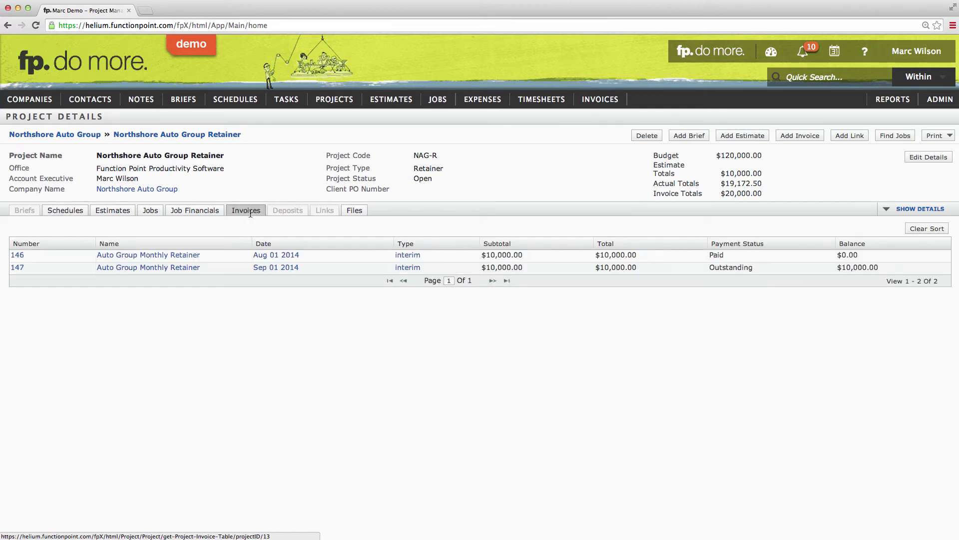
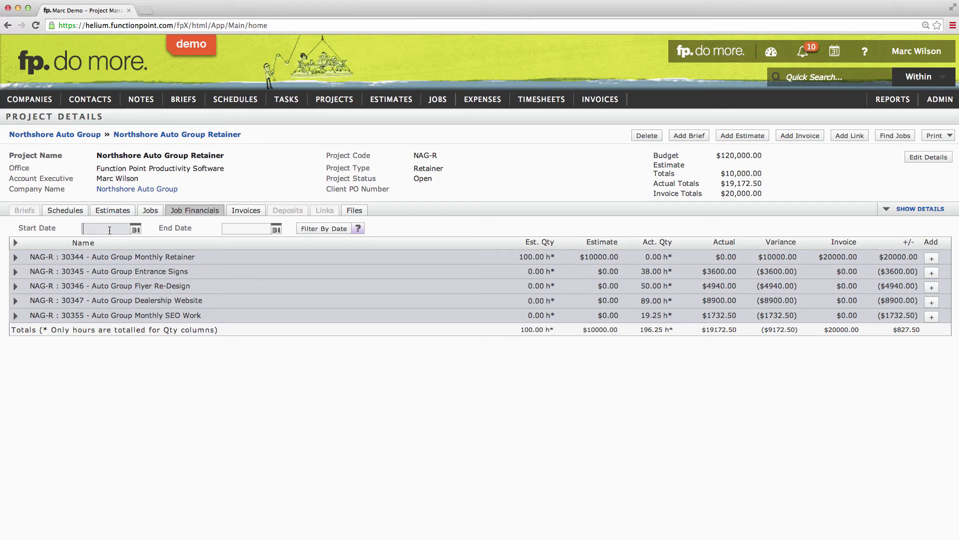
Filter the project's job financials to the period from Aug 01 2014 to Aug 31 2014.
click(233, 230)
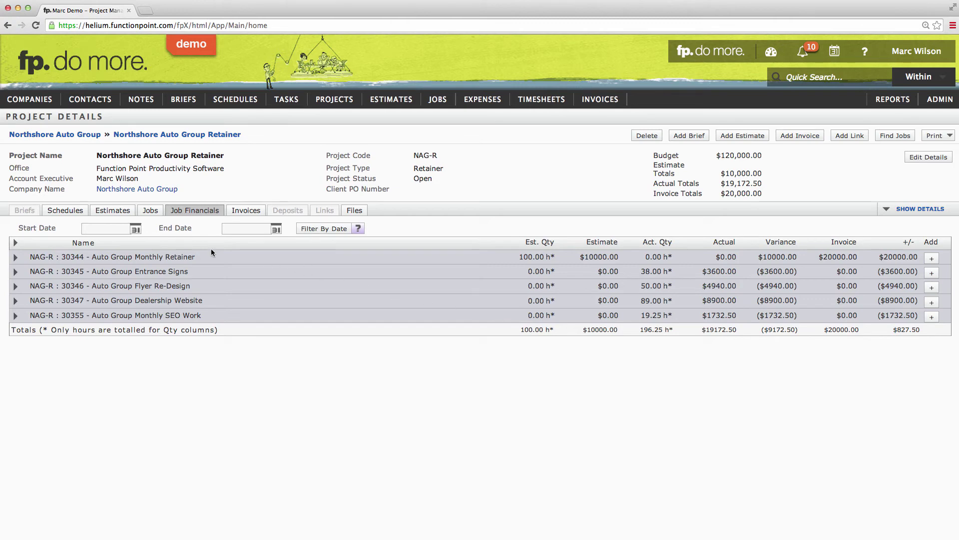
click(106, 230)
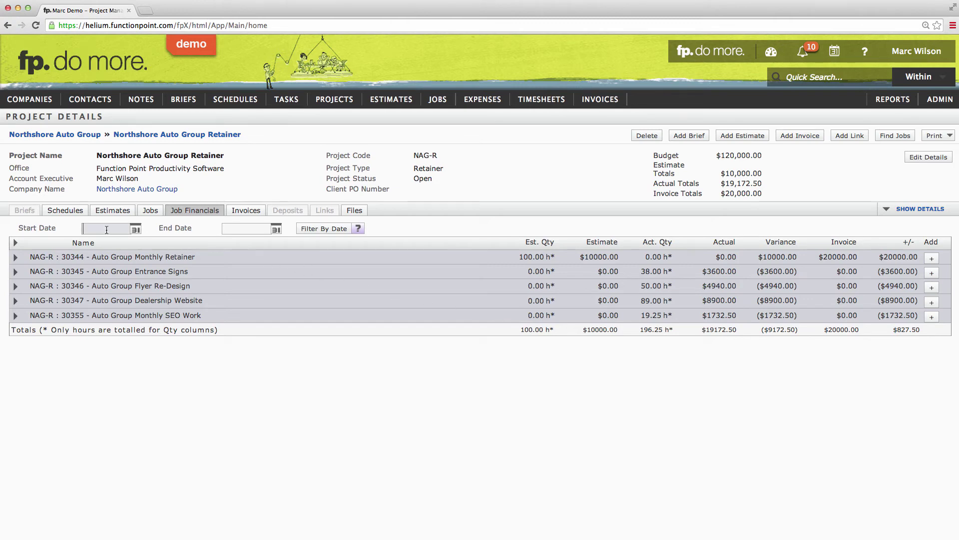
text(aug 1)
key(Tab)
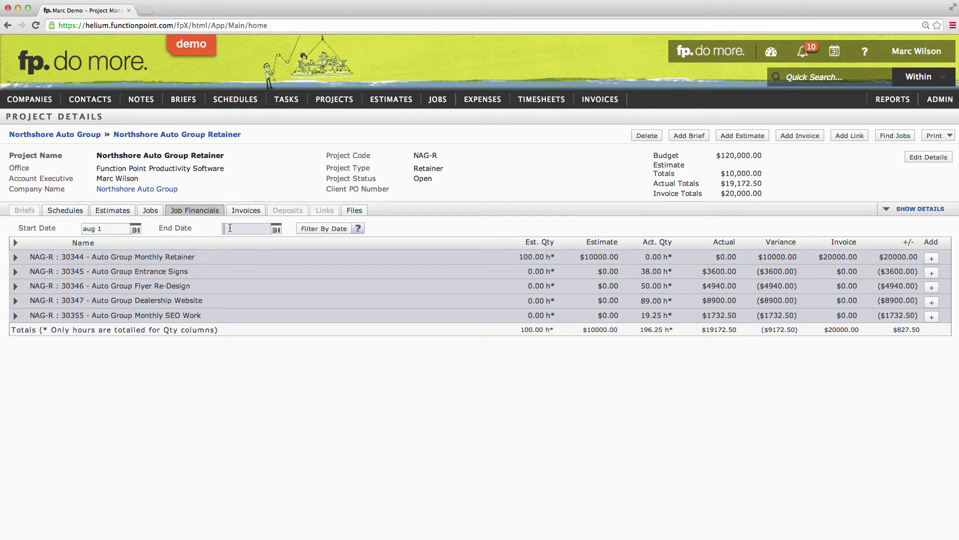
text(aug 31 2014)
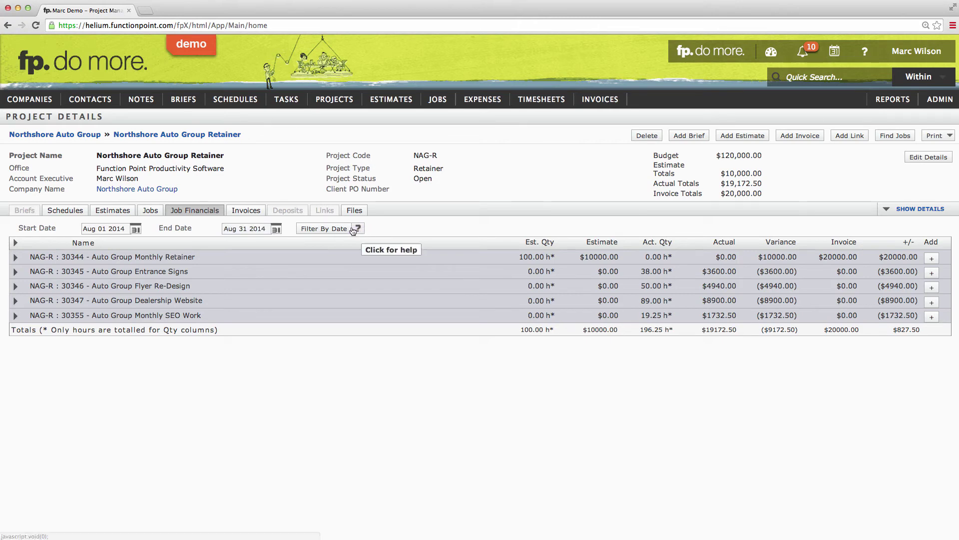
click(327, 229)
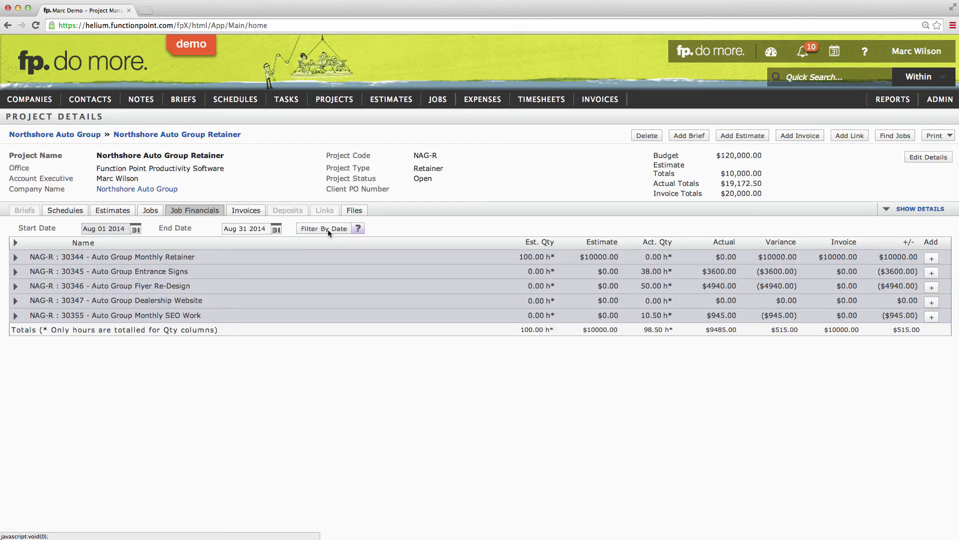
Compare August's estimate totals with the actual hours on the Entrance Signs, Flyer Re-Design and Monthly SEO Work jobs.
drag(520, 328, 596, 331)
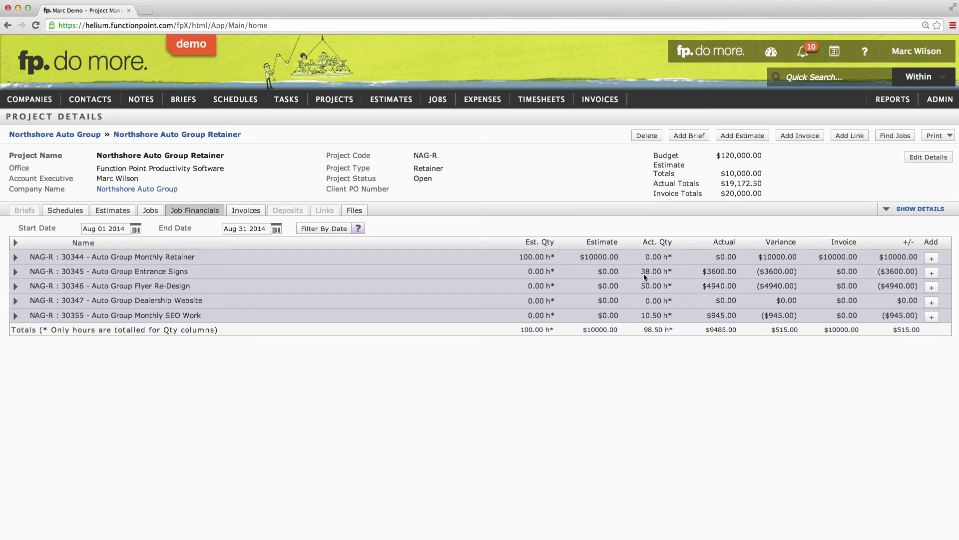
drag(641, 274, 670, 273)
click(662, 273)
drag(640, 285, 669, 285)
drag(646, 316, 670, 318)
Filter the job financials to the period from Sep 01 2014 to Sep 24 2014.
click(122, 228)
text(sep 1)
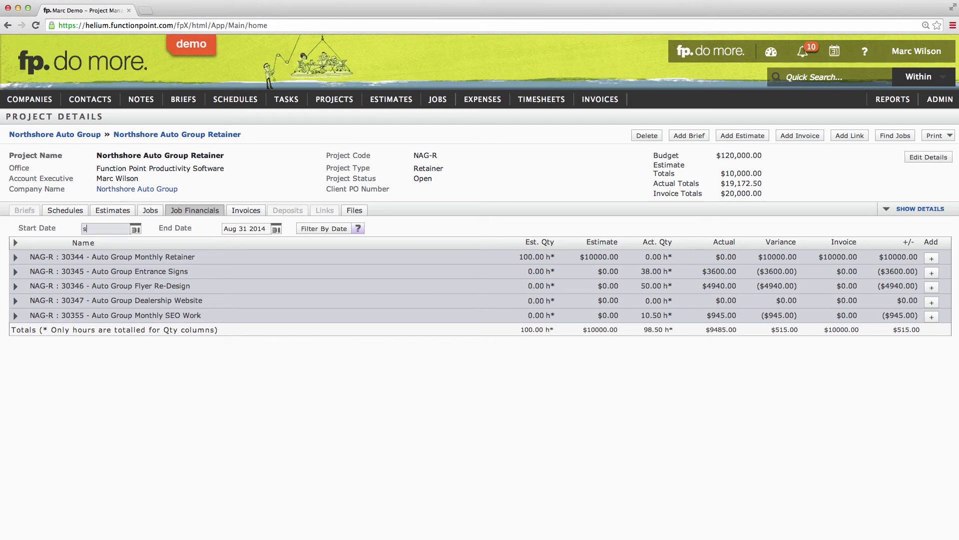
click(187, 227)
click(269, 233)
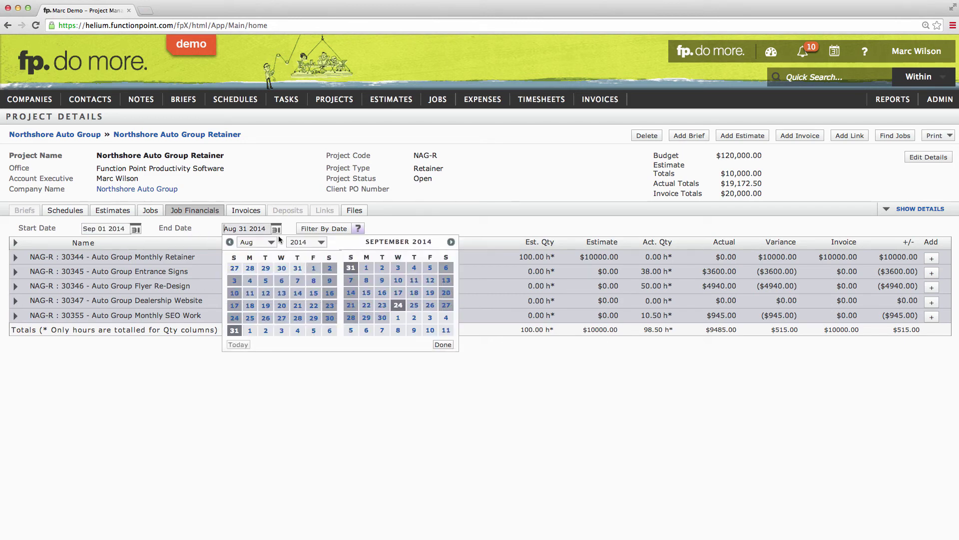
click(398, 305)
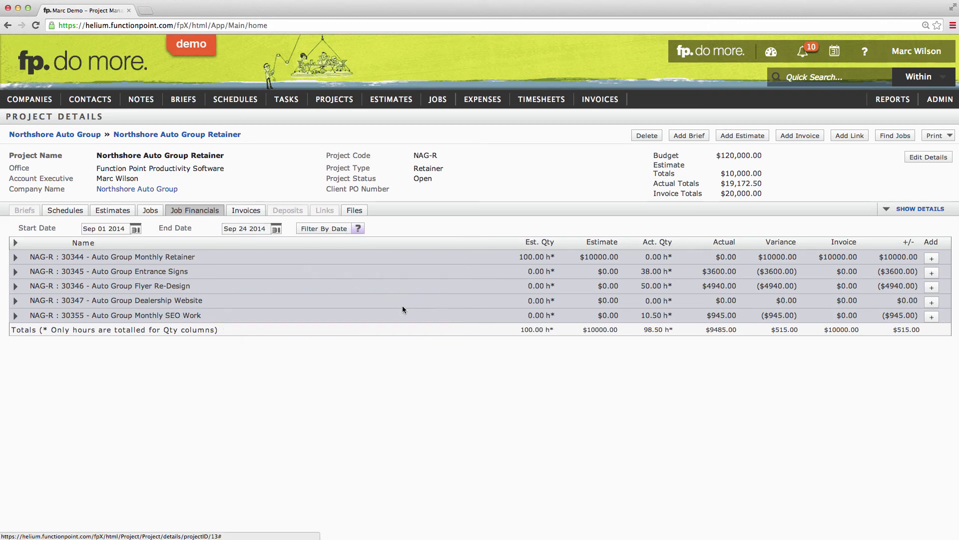
click(330, 232)
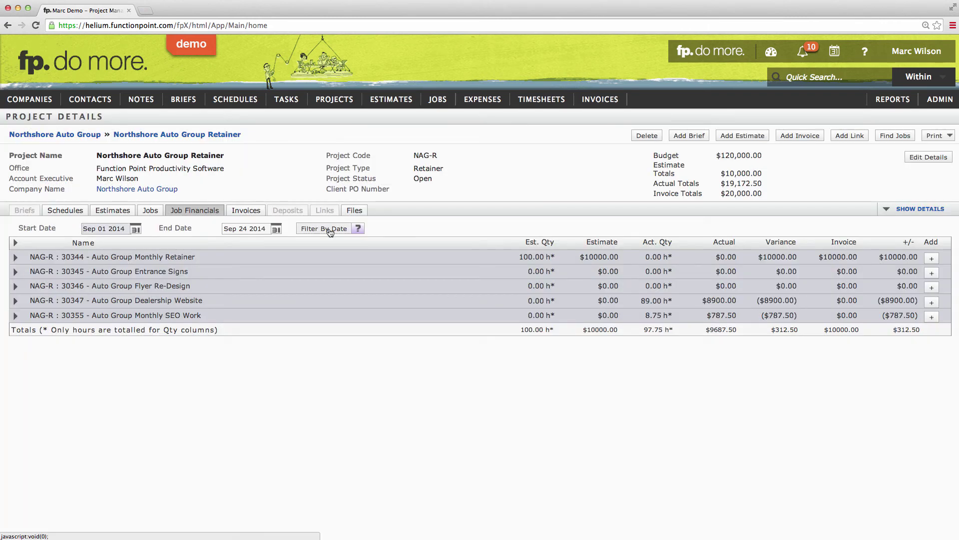
Compare September's estimate totals with the actual hours on the Auto Group Dealership Website job.
drag(505, 332, 599, 333)
click(609, 331)
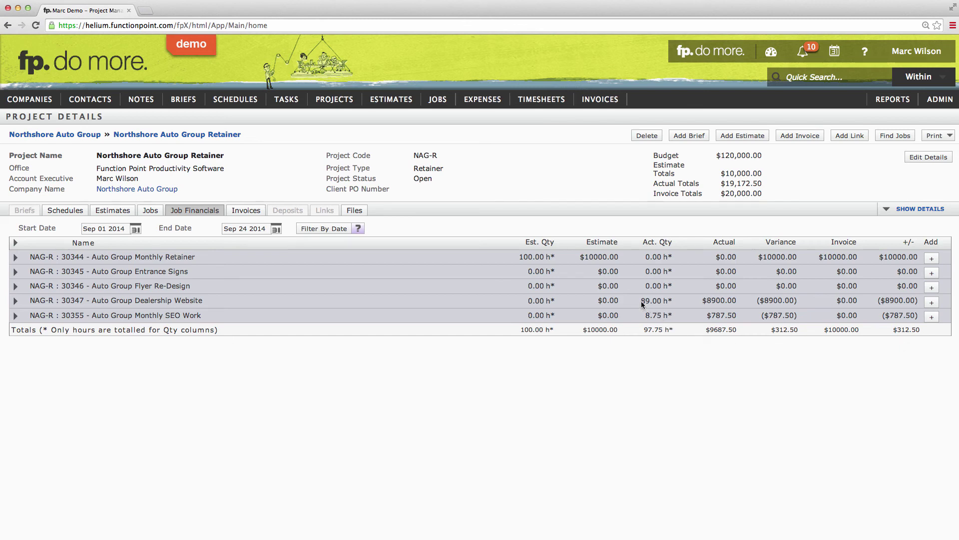
click(667, 303)
Clear the start and end dates and reapply the filter to show the job financials for the whole project.
drag(83, 229, 125, 228)
key(BackSpace)
click(235, 228)
drag(267, 229, 215, 229)
key(BackSpace)
click(315, 229)
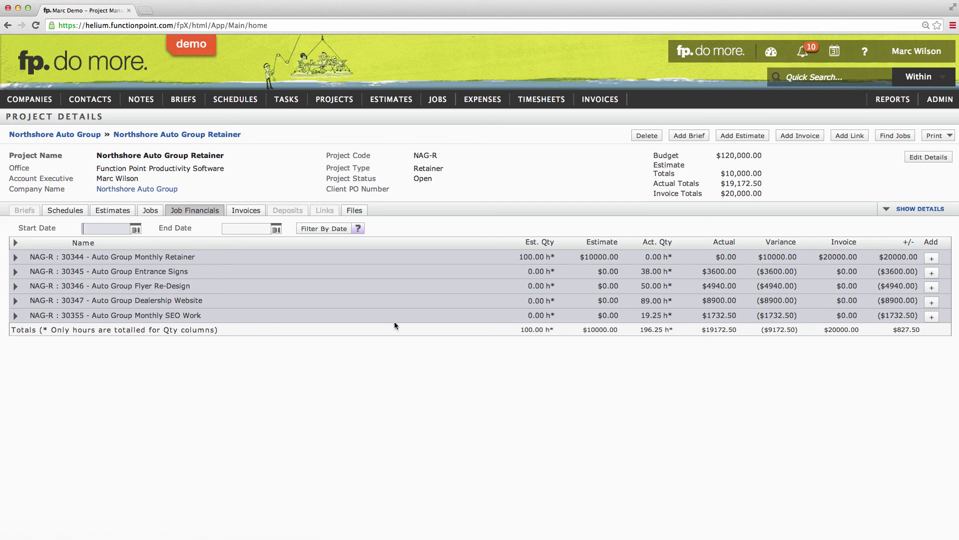
Check the Monthly SEO Work estimate and the project's schedule and invoice lists, returning to the job financials.
drag(527, 314, 612, 315)
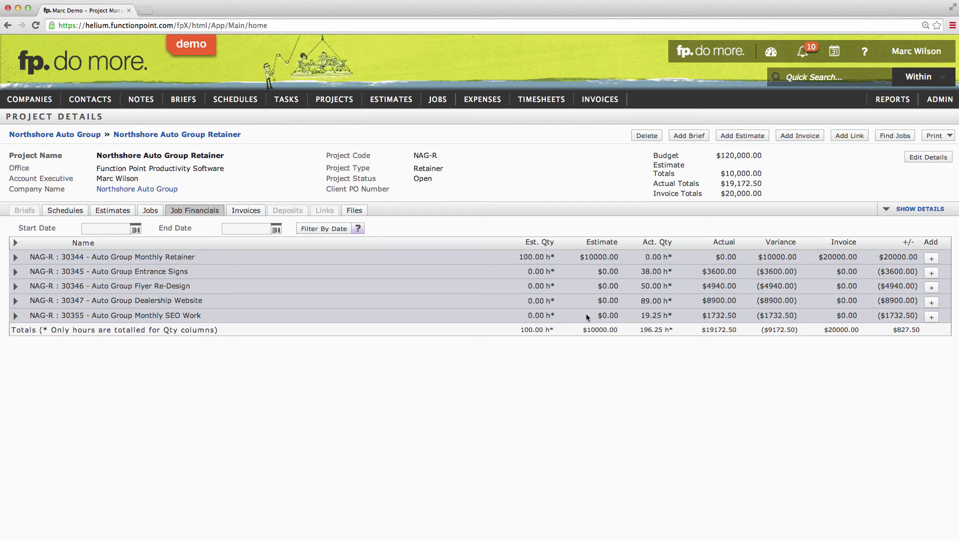
click(65, 211)
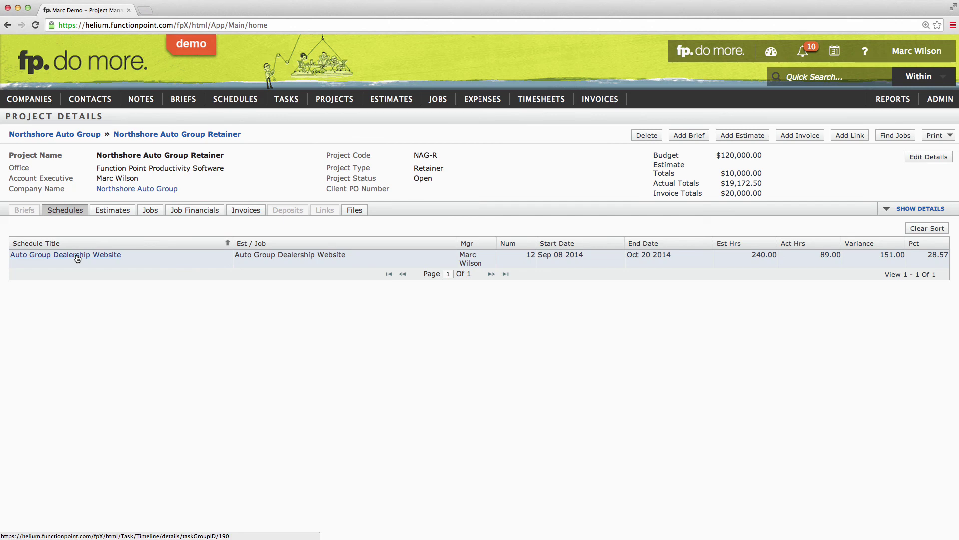
click(252, 211)
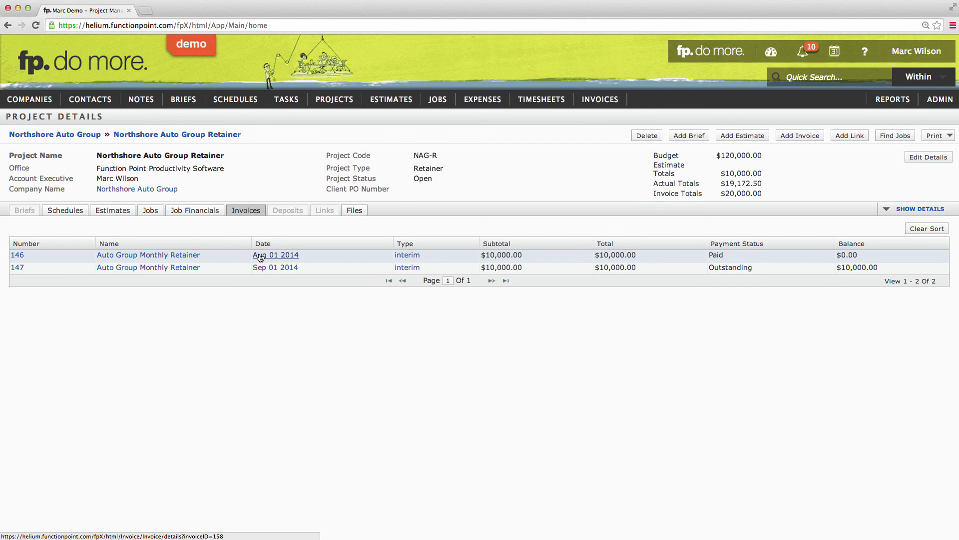
click(207, 211)
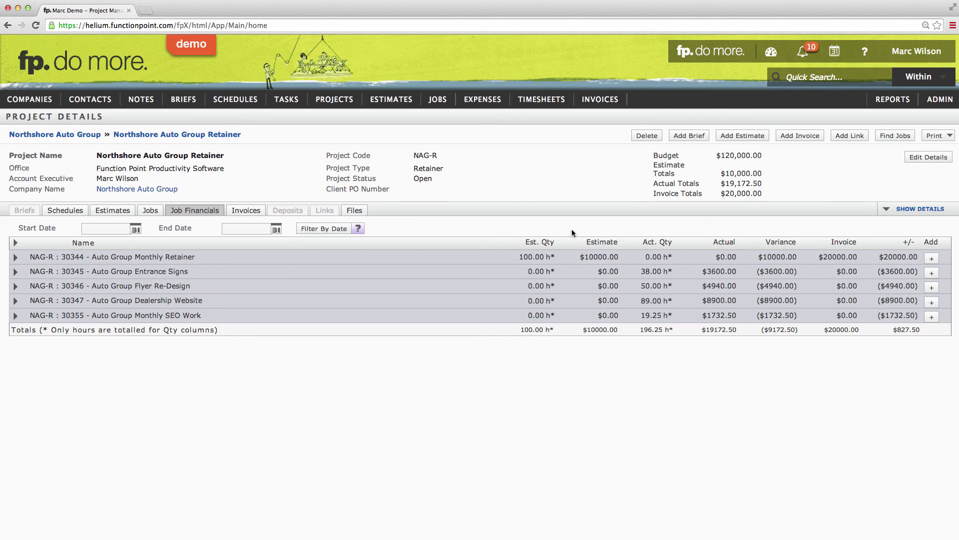
Create an interim invoice dated Sep 24 2014 for the Auto Group Monthly Retainer job, calculated from the estimated amount.
mouse_move(438, 100)
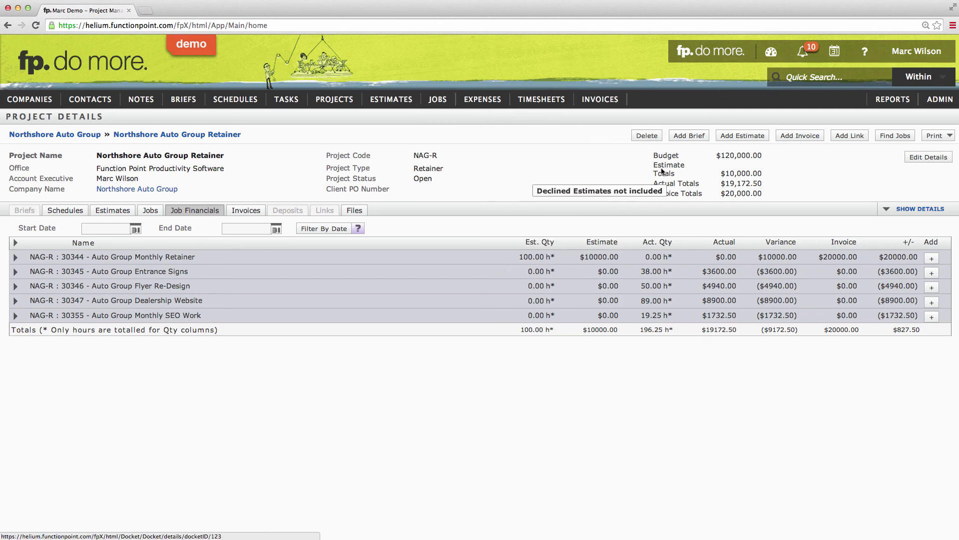
mouse_move(867, 59)
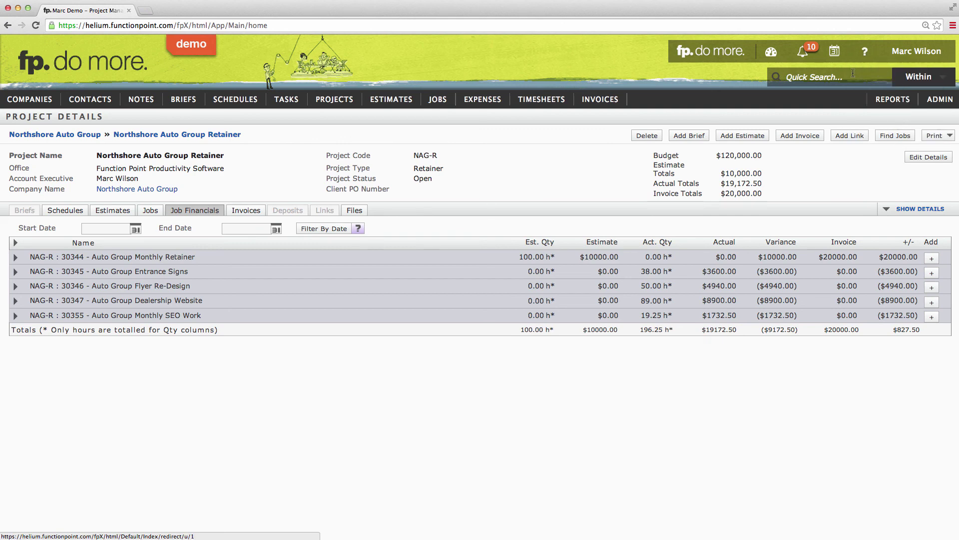
click(150, 210)
click(165, 268)
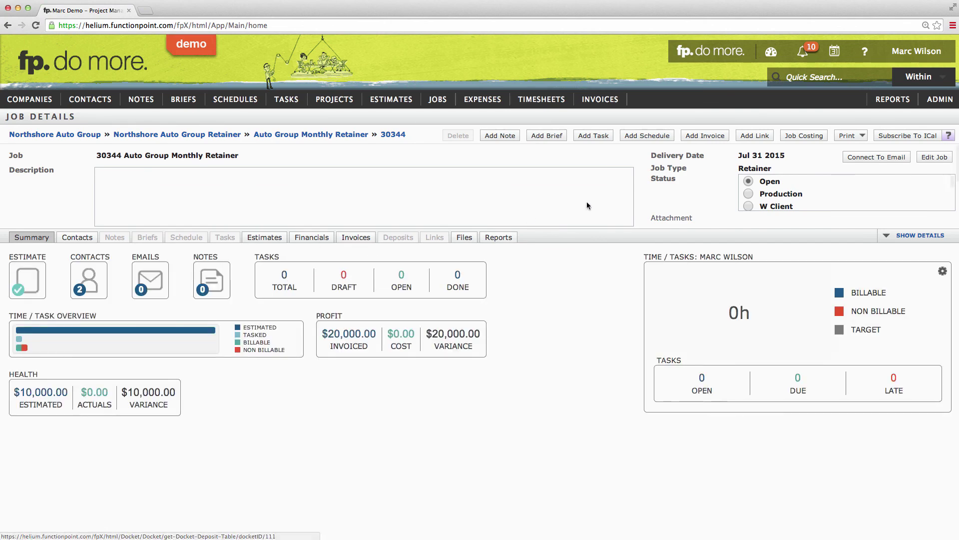
click(688, 142)
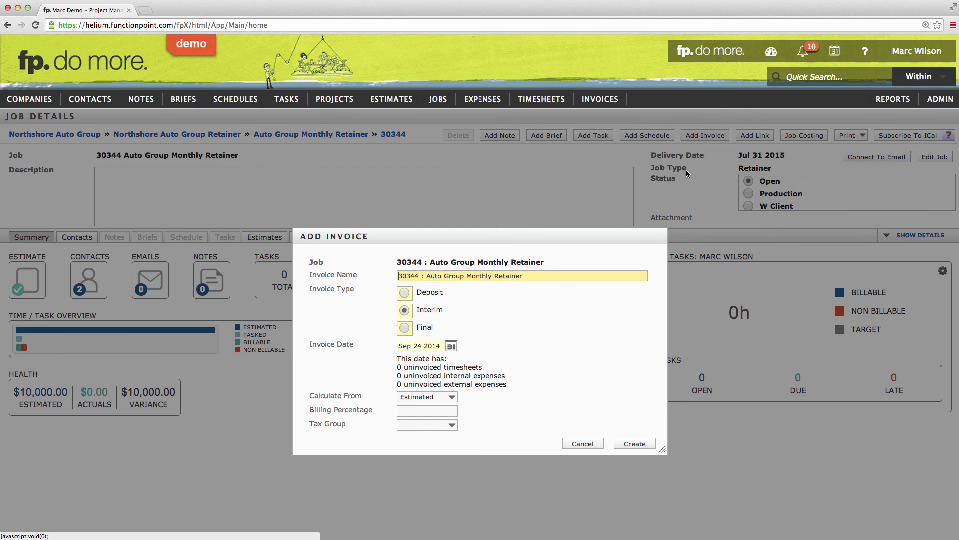
click(634, 442)
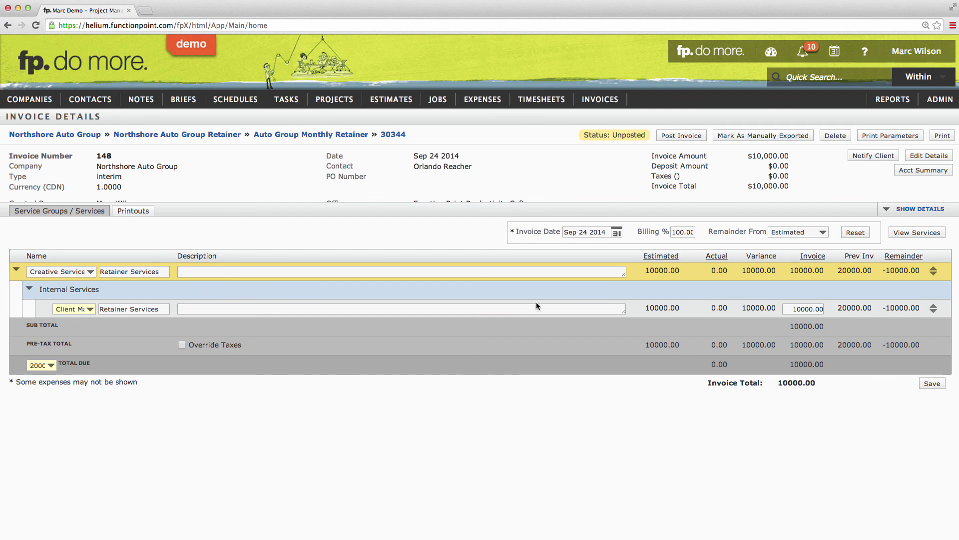
Return to the Northshore Auto Group Retainer project and check its invoice list and job financials.
click(215, 136)
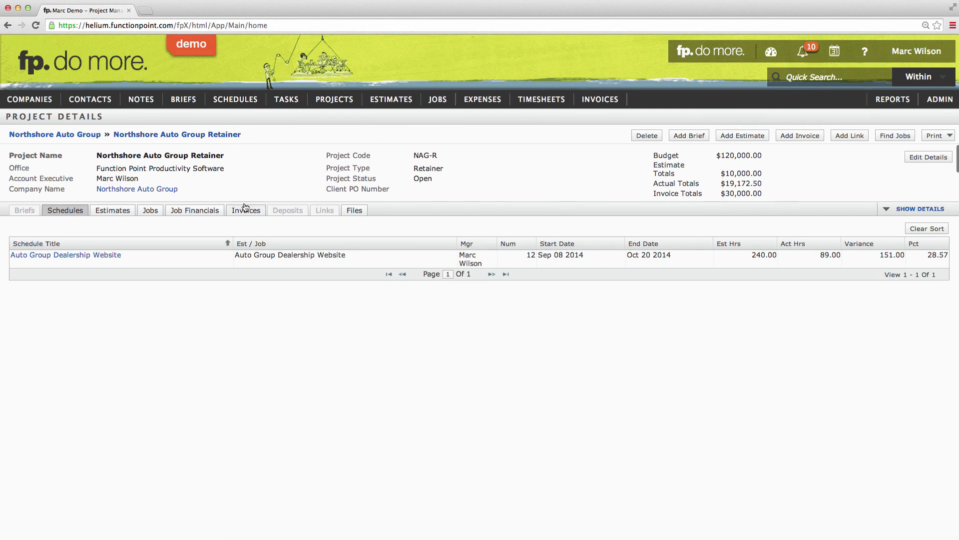
click(246, 210)
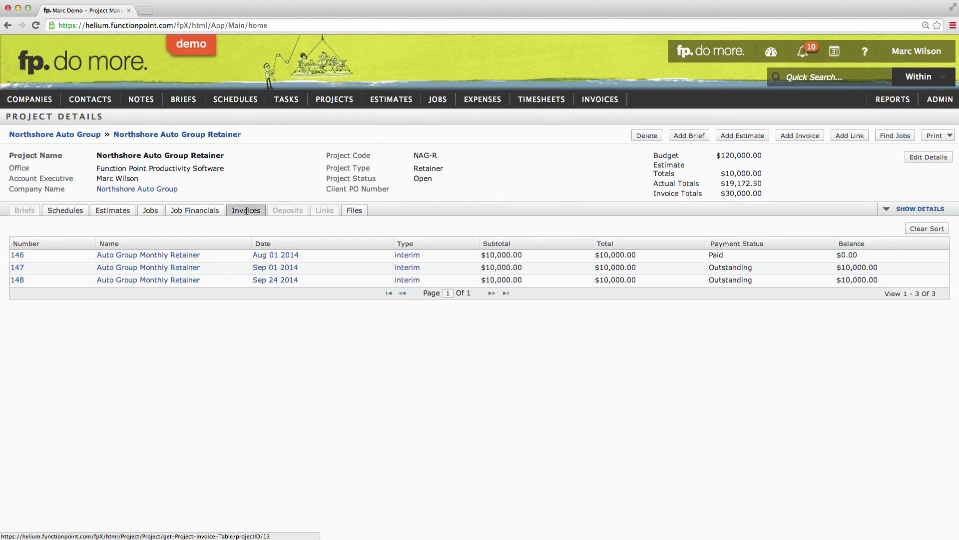
click(205, 215)
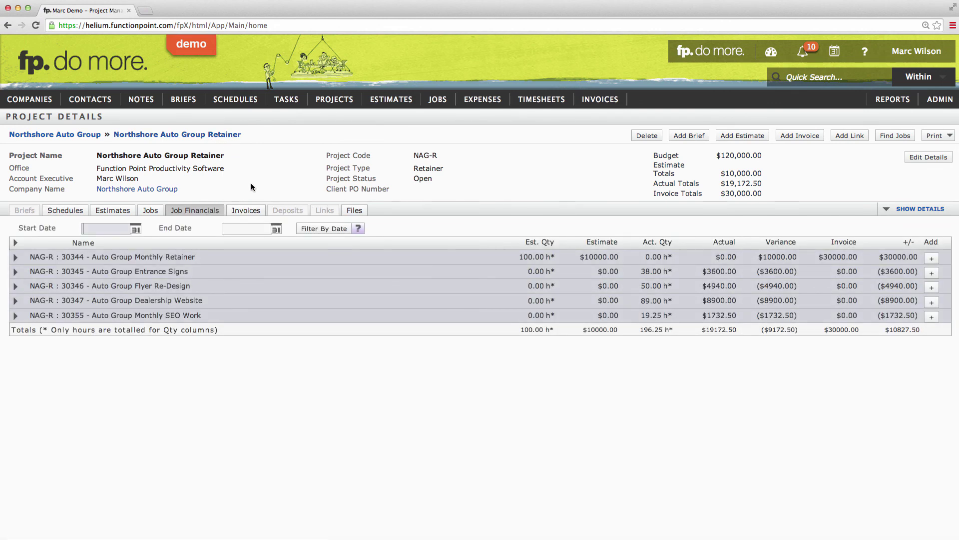